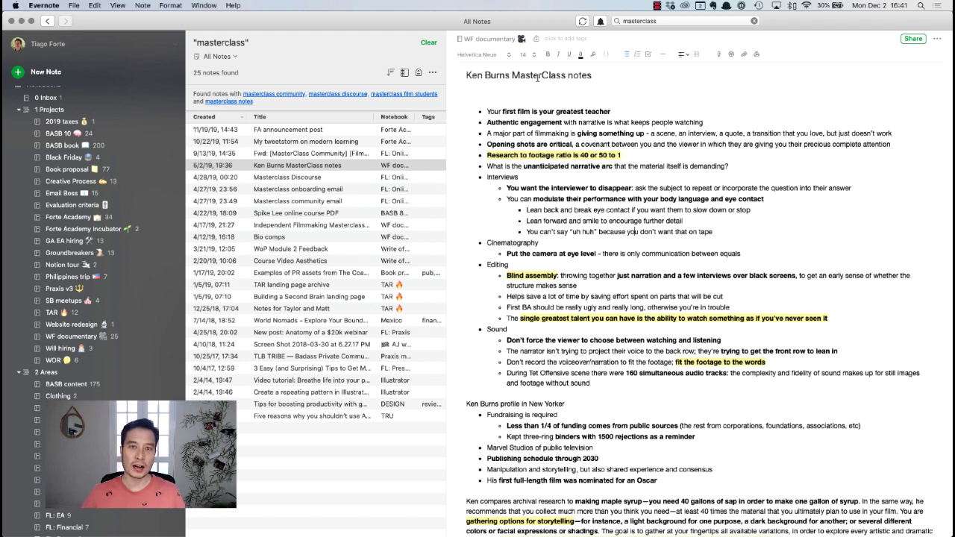
pyautogui.moveTo(564, 77); pyautogui.dragTo(512, 77)
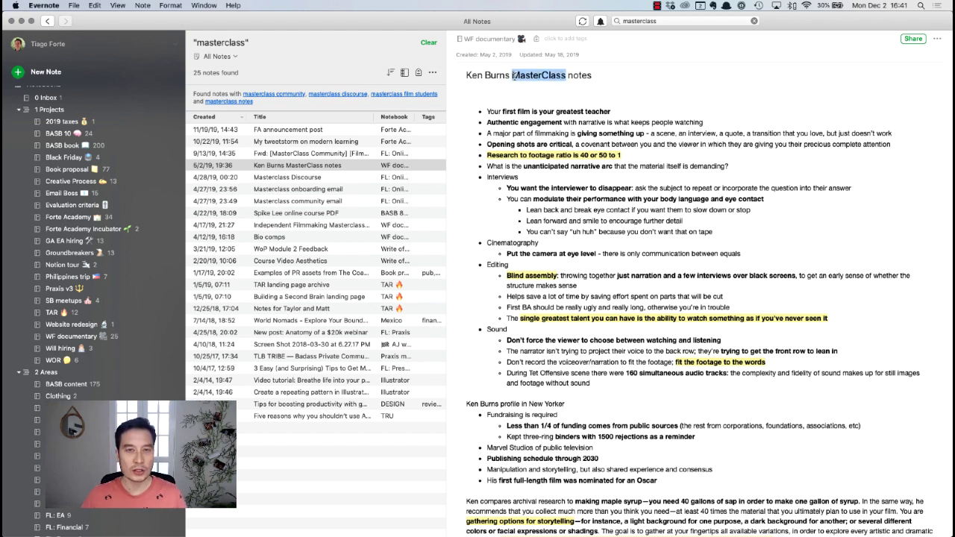
pyautogui.click(500, 76)
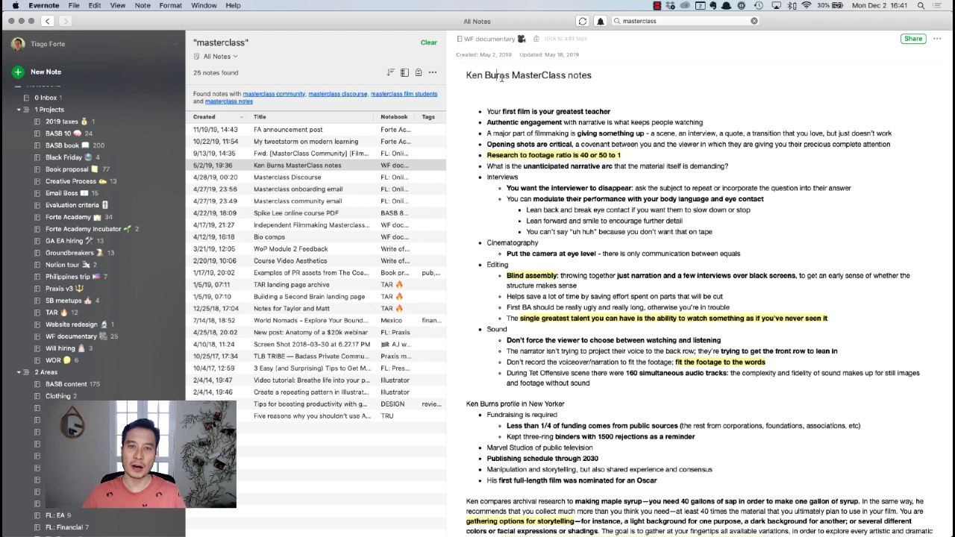
pyautogui.moveTo(511, 75); pyautogui.dragTo(465, 76)
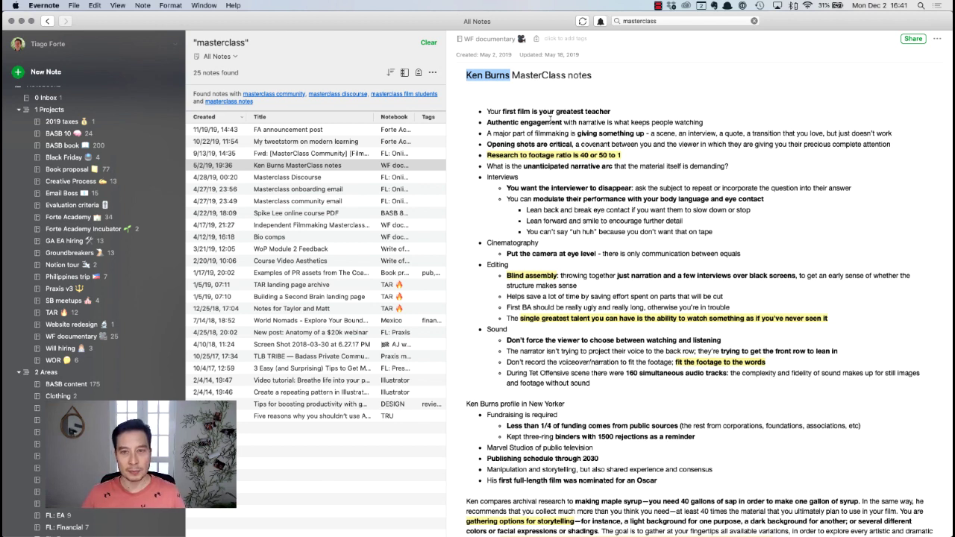
pyautogui.click(509, 119)
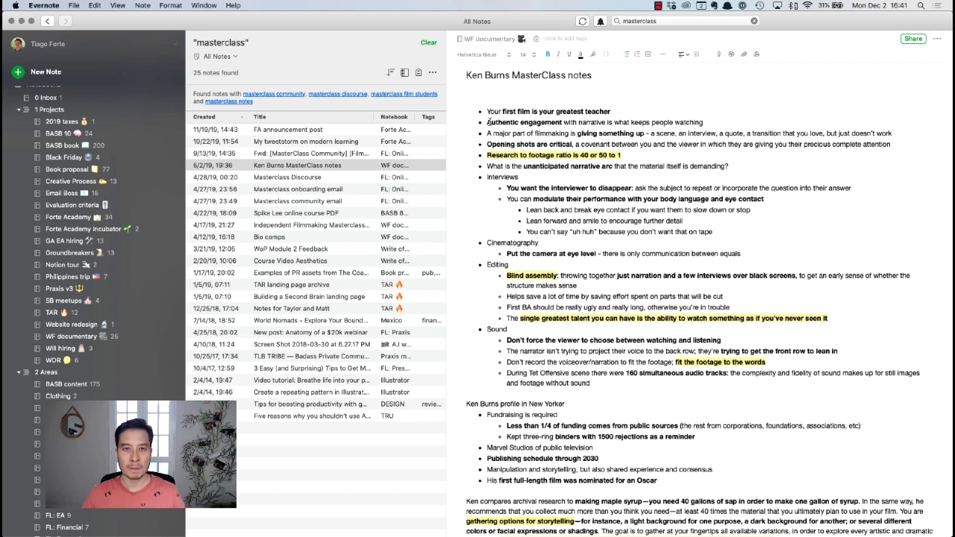
pyautogui.moveTo(485, 109); pyautogui.dragTo(632, 239)
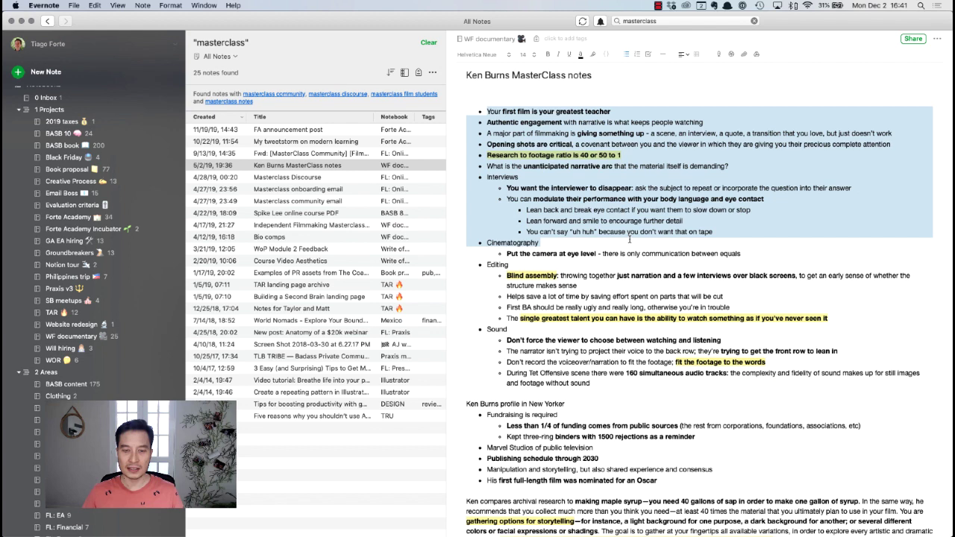
pyautogui.click(644, 220)
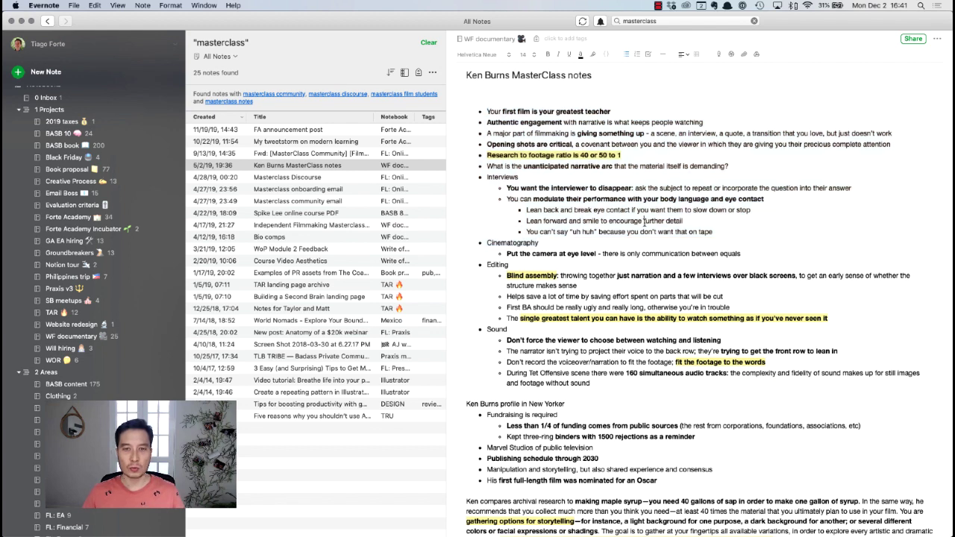
pyautogui.scroll(-1, 644, 227)
pyautogui.scroll(1, 644, 227)
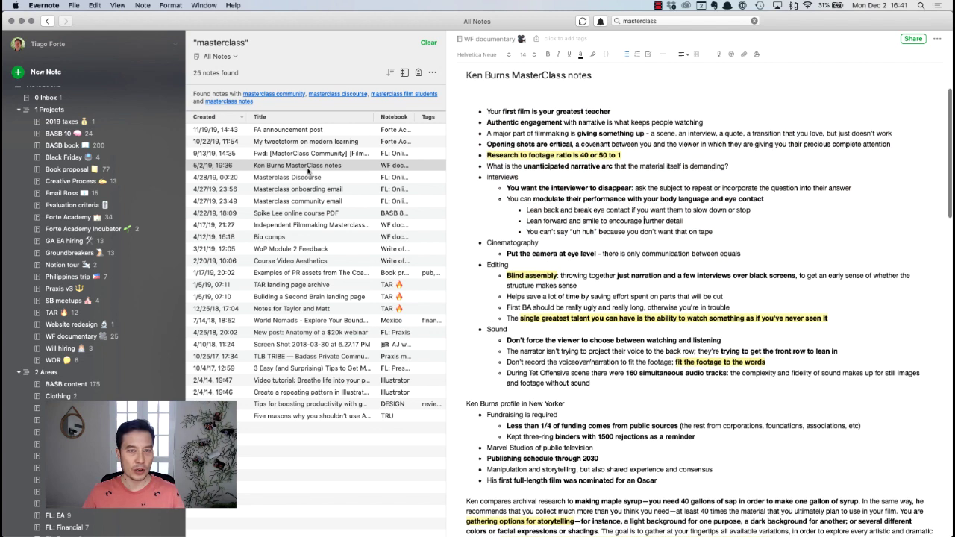
pyautogui.click(667, 22)
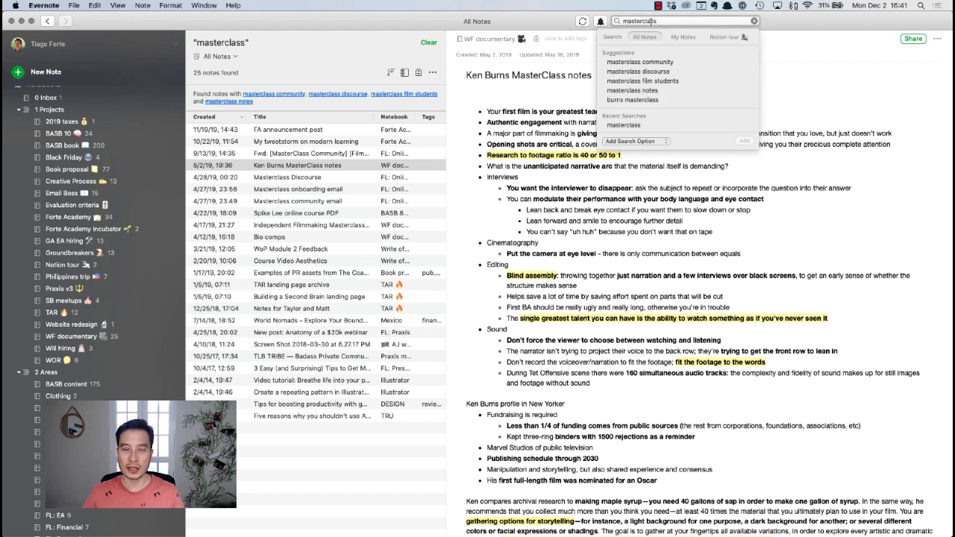
pyautogui.click(538, 112)
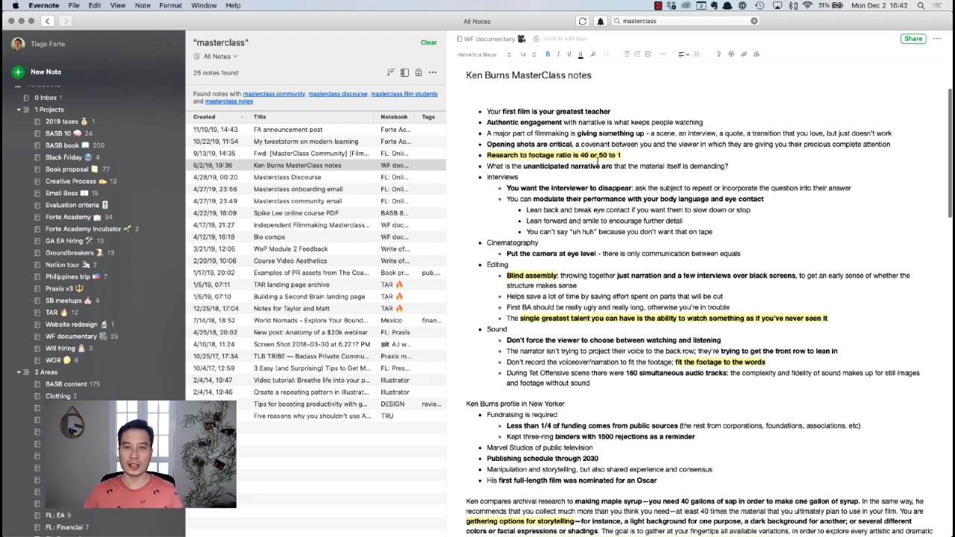
pyautogui.scroll(-3, 702, 159)
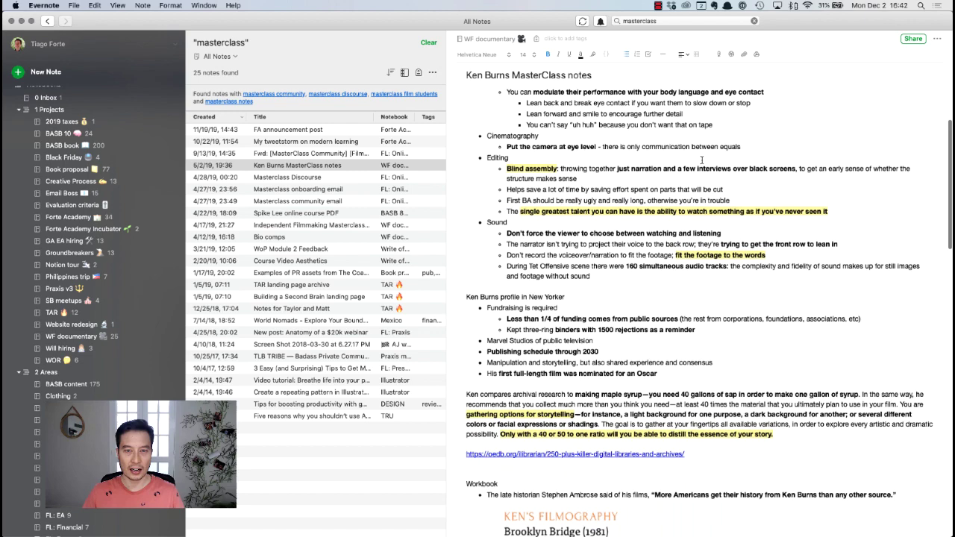
pyautogui.scroll(3, 654, 138)
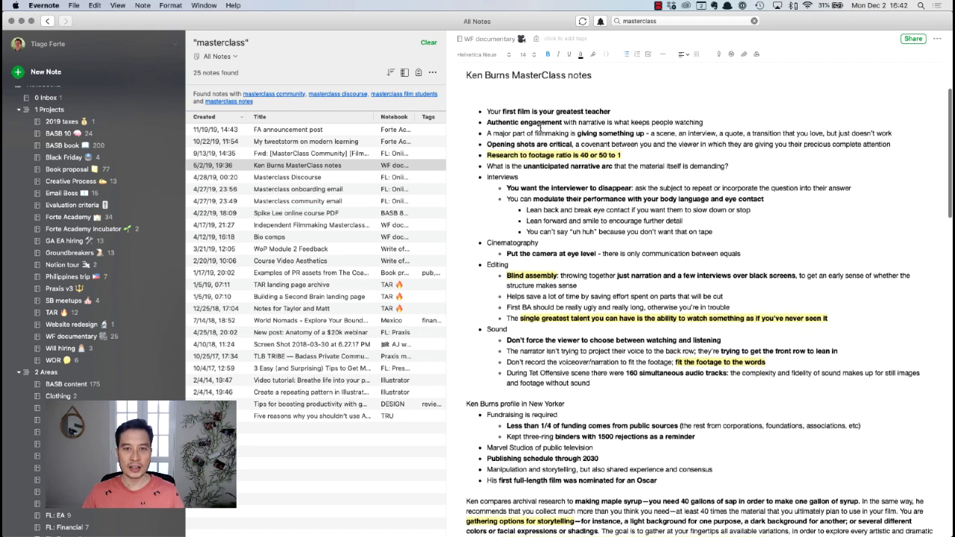
pyautogui.moveTo(486, 109); pyautogui.dragTo(630, 165)
pyautogui.click(500, 182)
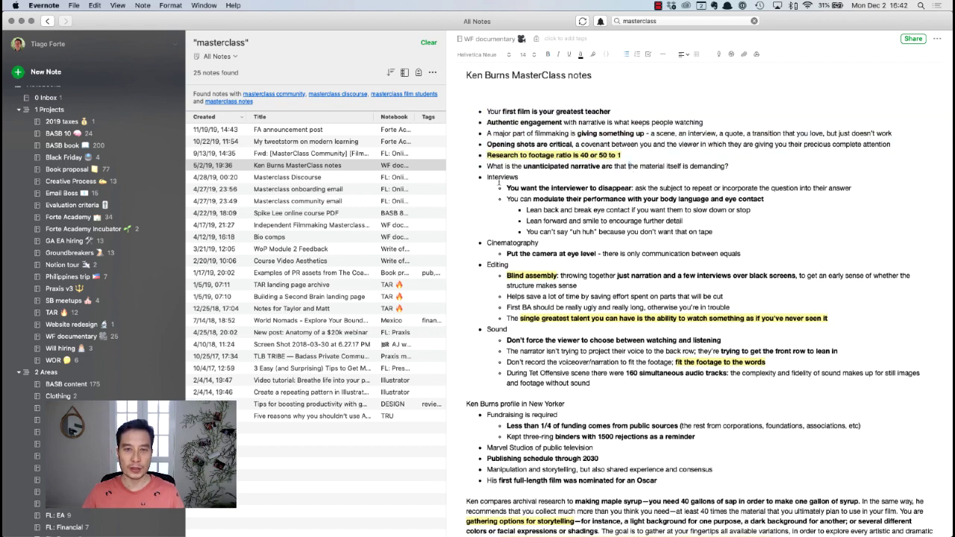
pyautogui.moveTo(524, 176); pyautogui.dragTo(440, 177)
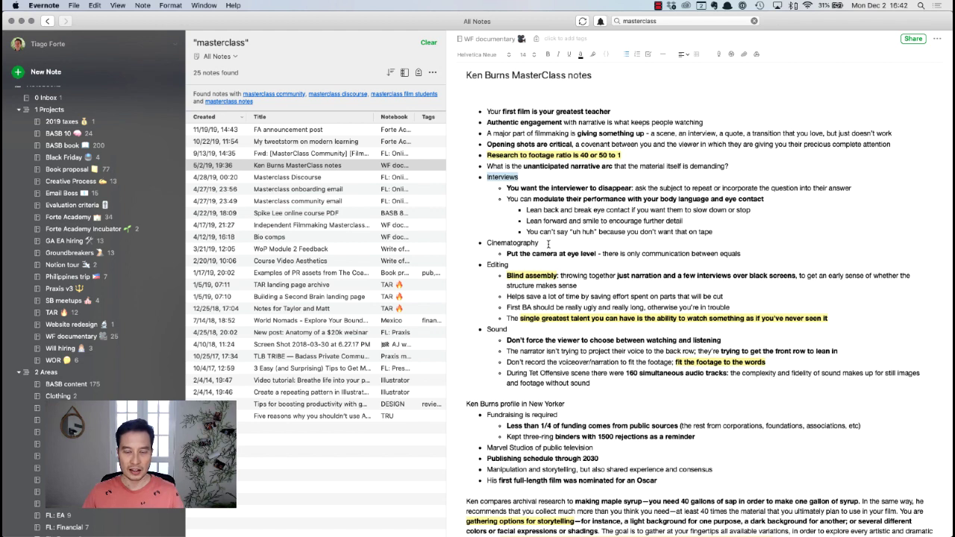
pyautogui.moveTo(548, 244); pyautogui.dragTo(484, 236)
pyautogui.scroll(-1, 514, 297)
pyautogui.click(499, 238)
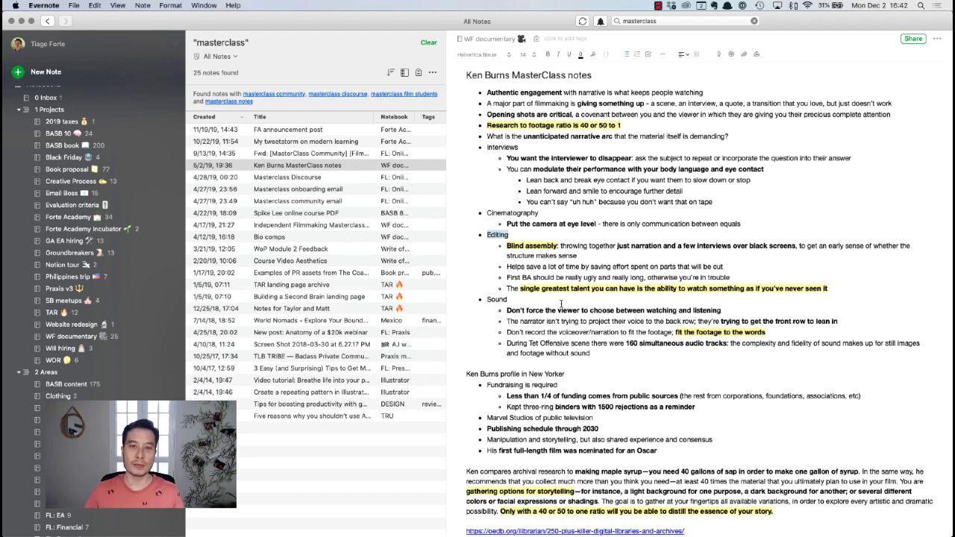
pyautogui.scroll(-5, 605, 268)
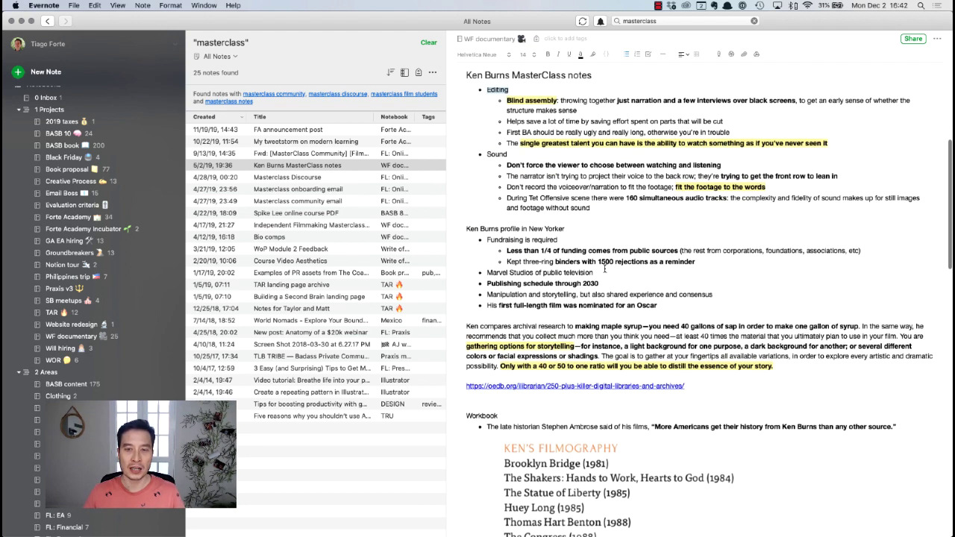
pyautogui.click(543, 252)
pyautogui.moveTo(461, 227); pyautogui.dragTo(607, 231)
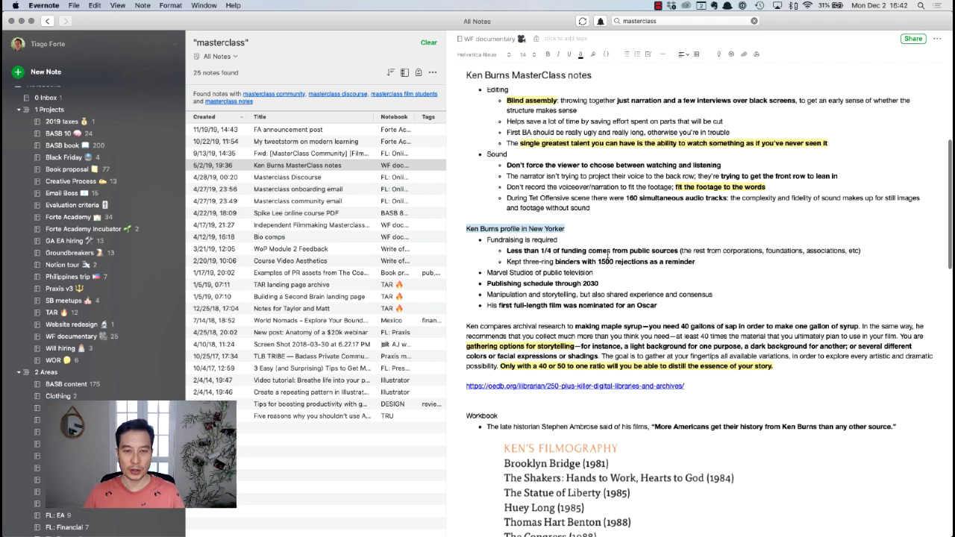
pyautogui.scroll(-5, 609, 253)
pyautogui.click(603, 335)
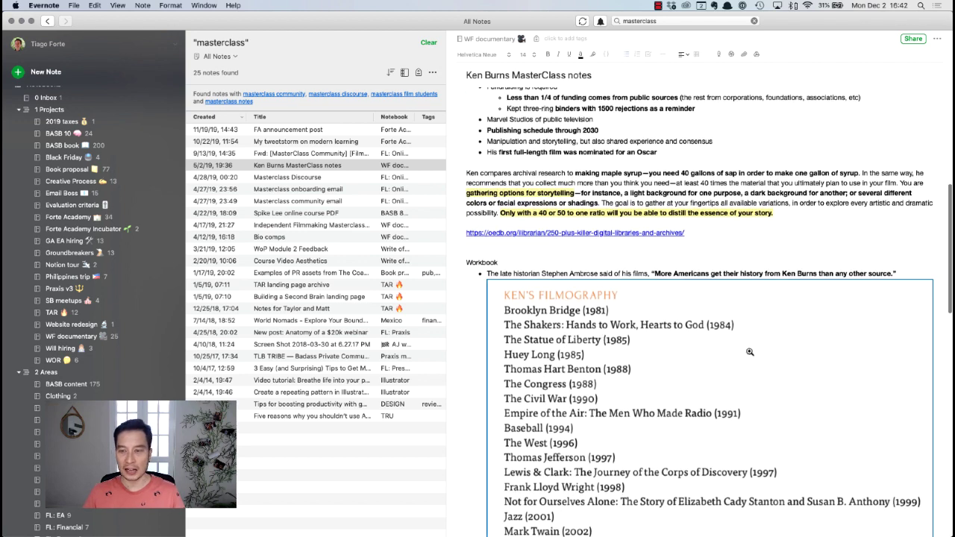
pyautogui.scroll(-2, 750, 352)
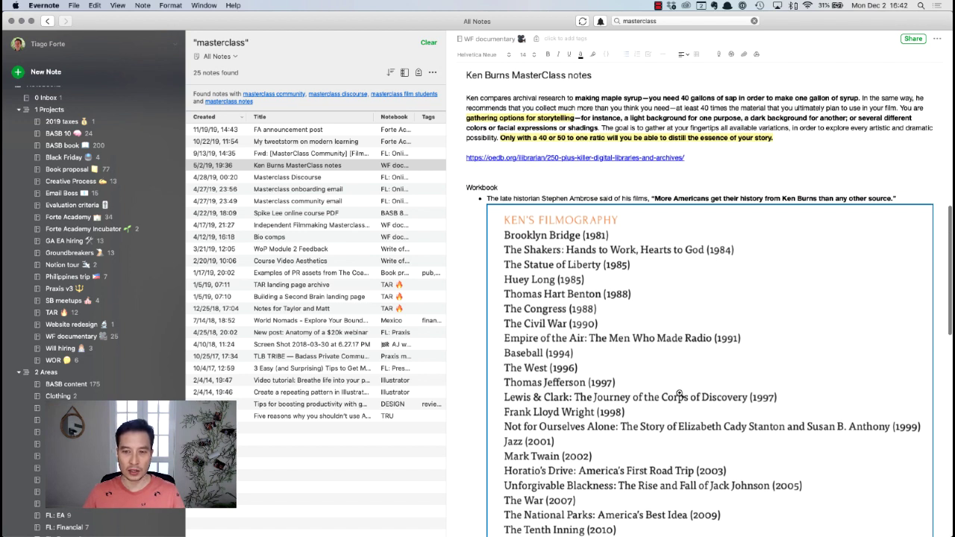
pyautogui.scroll(-15, 572, 283)
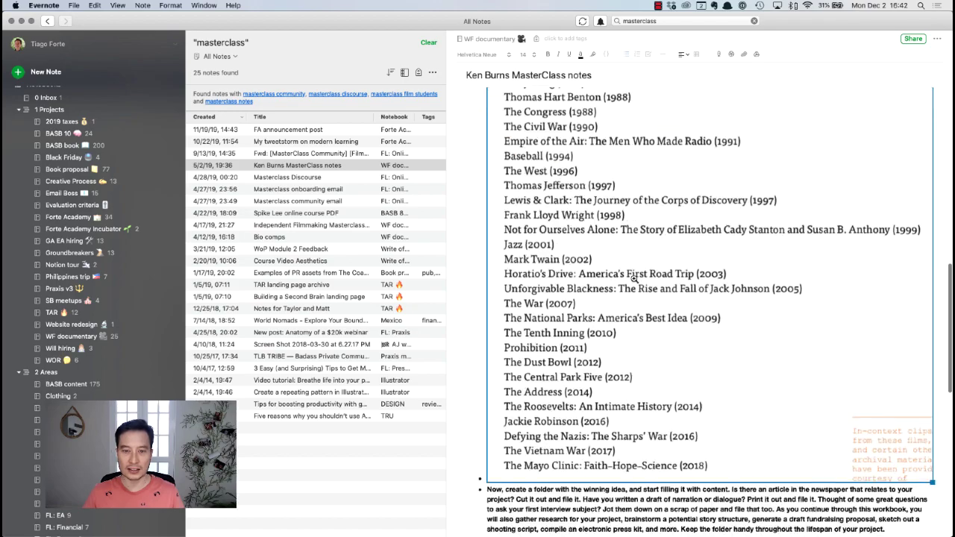
pyautogui.scroll(-8, 571, 297)
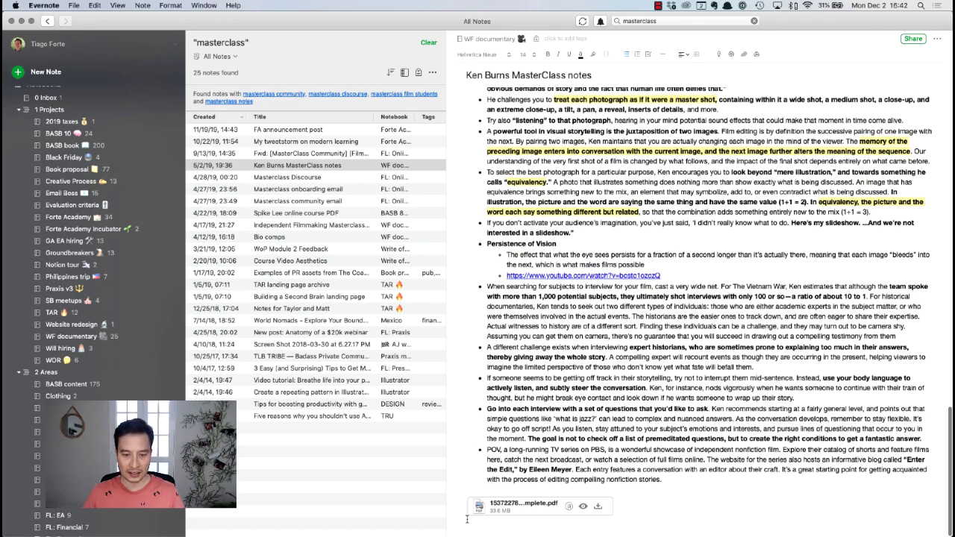
pyautogui.press('super+Tab')
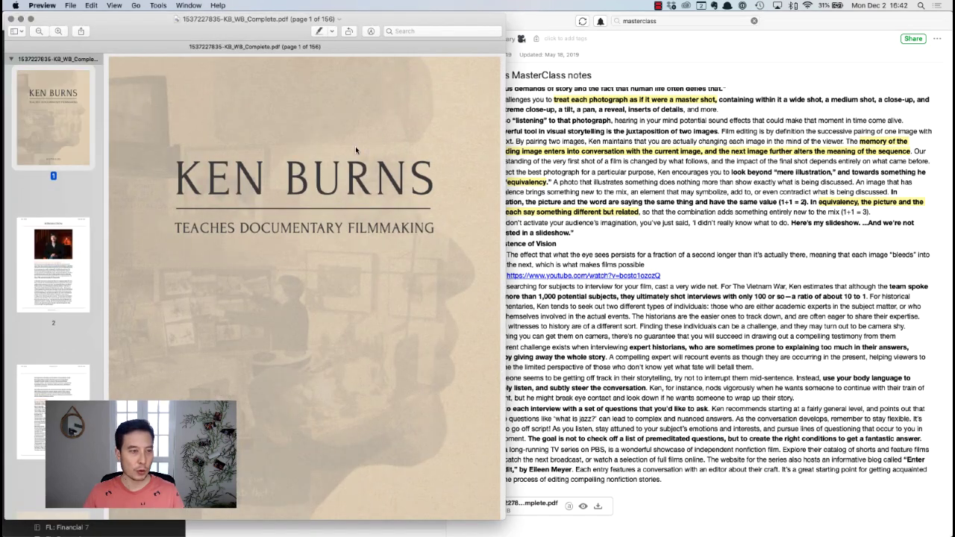
pyautogui.click(65, 256)
pyautogui.scroll(-3, 71, 239)
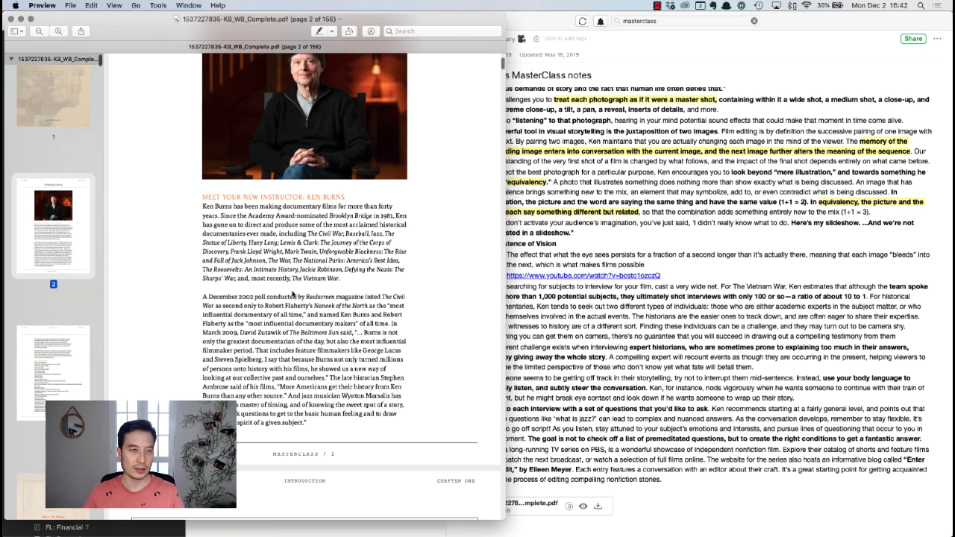
pyautogui.click(11, 19)
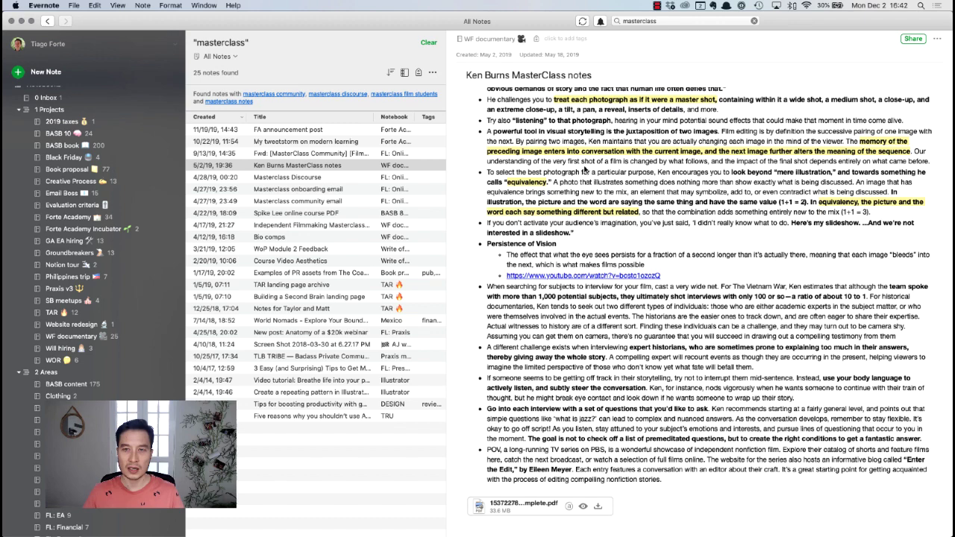
pyautogui.scroll(5, 587, 167)
pyautogui.scroll(5, 746, 164)
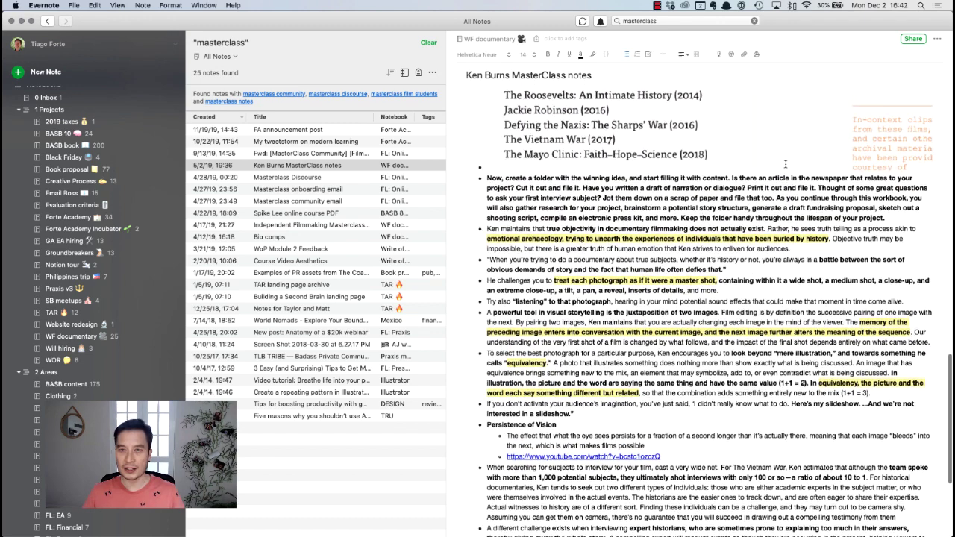
pyautogui.moveTo(486, 177); pyautogui.dragTo(633, 198)
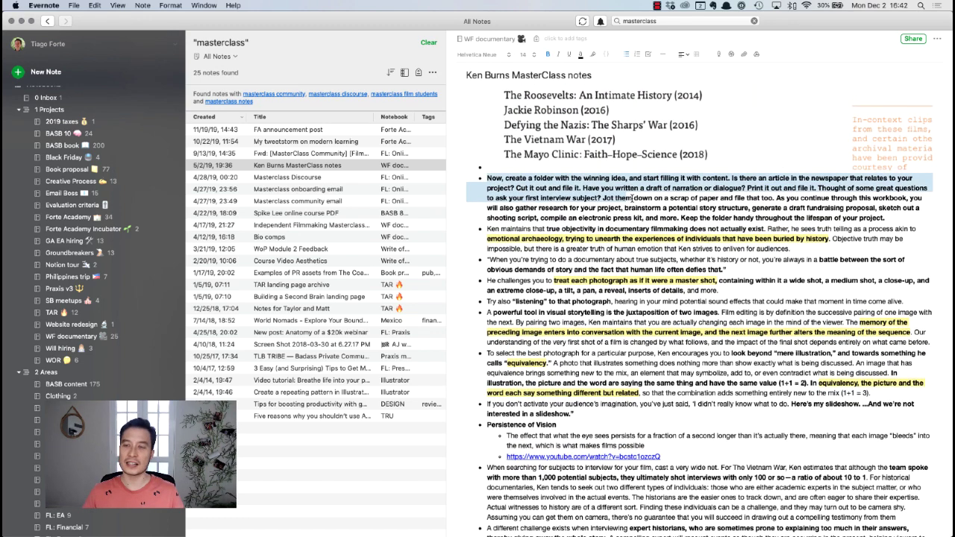
pyautogui.moveTo(487, 239); pyautogui.dragTo(685, 239)
pyautogui.click(679, 218)
pyautogui.scroll(20, 701, 209)
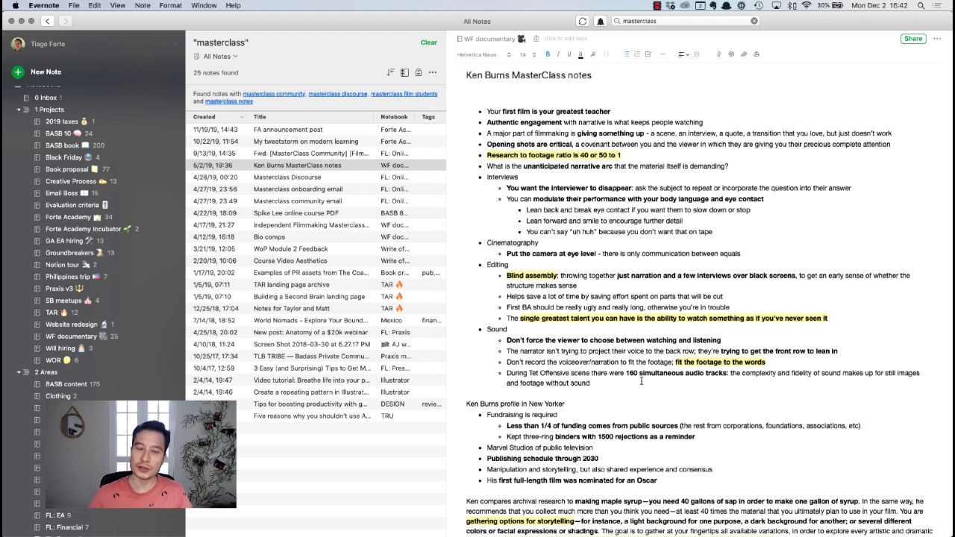
pyautogui.click(590, 122)
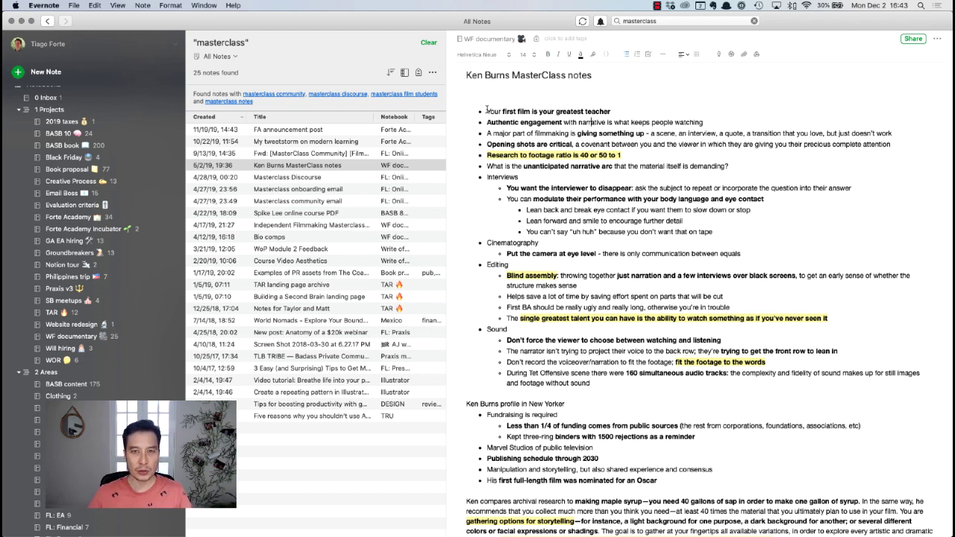
pyautogui.moveTo(487, 110); pyautogui.dragTo(689, 188)
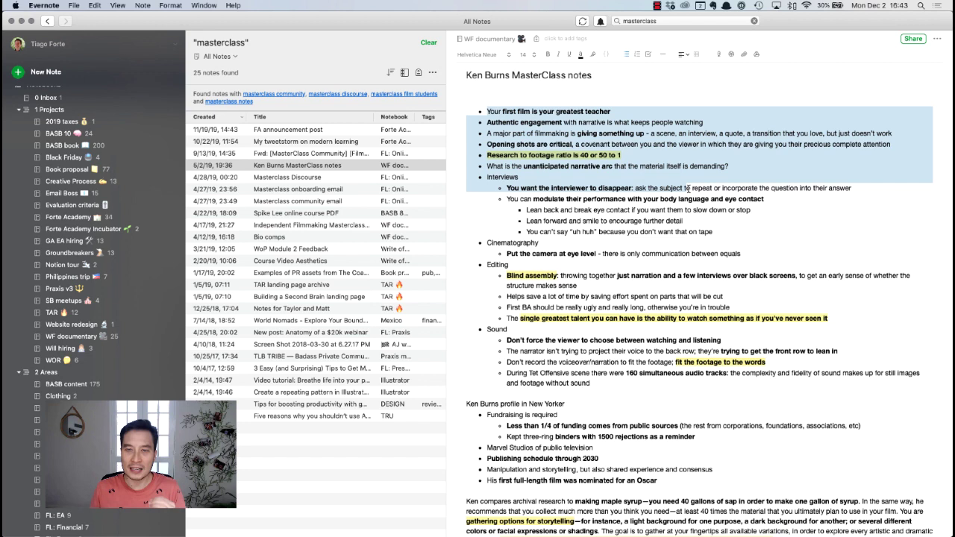
pyautogui.click(698, 147)
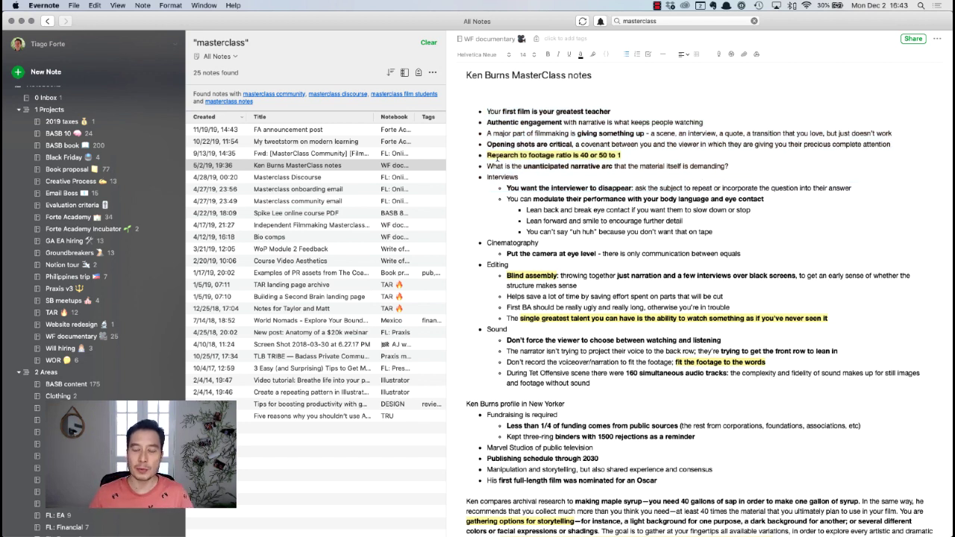
pyautogui.click(488, 156)
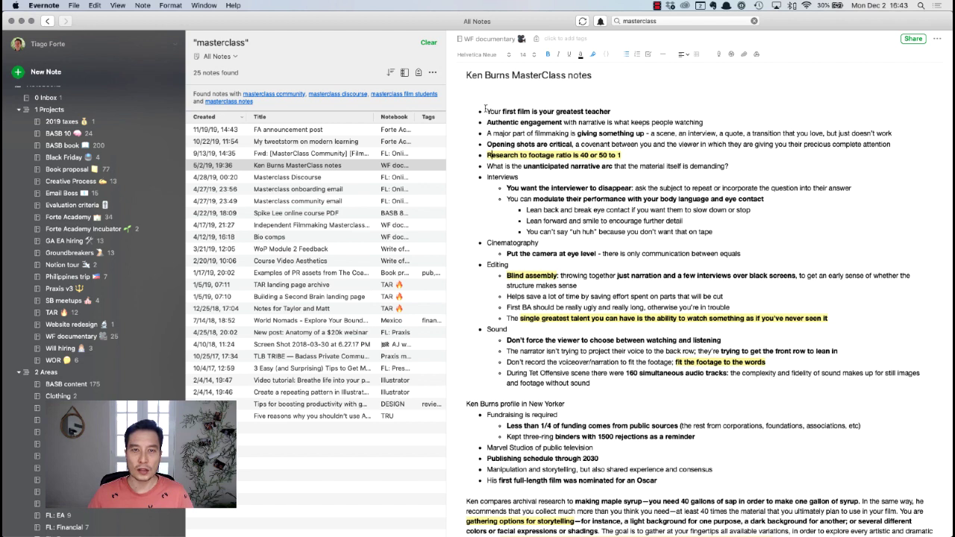
pyautogui.moveTo(485, 110); pyautogui.dragTo(718, 396)
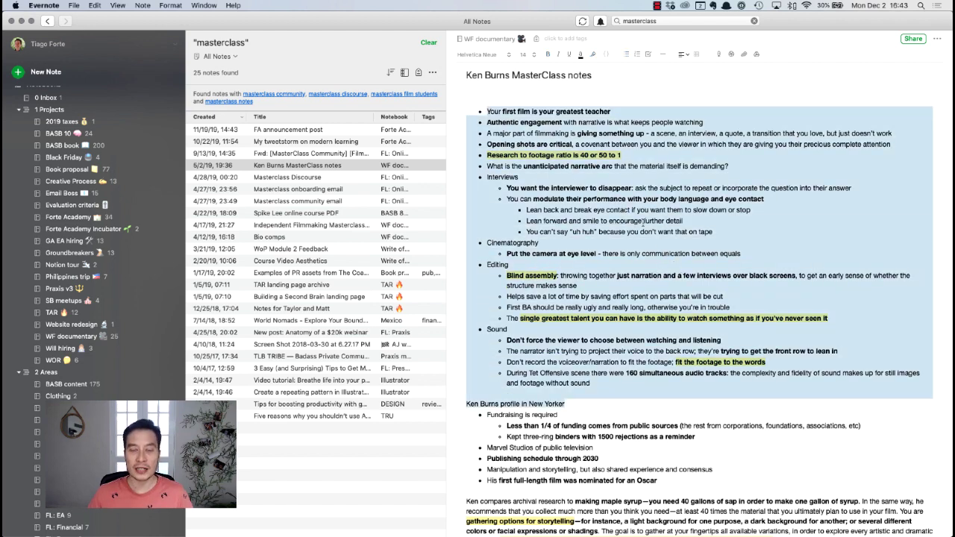
pyautogui.click(729, 166)
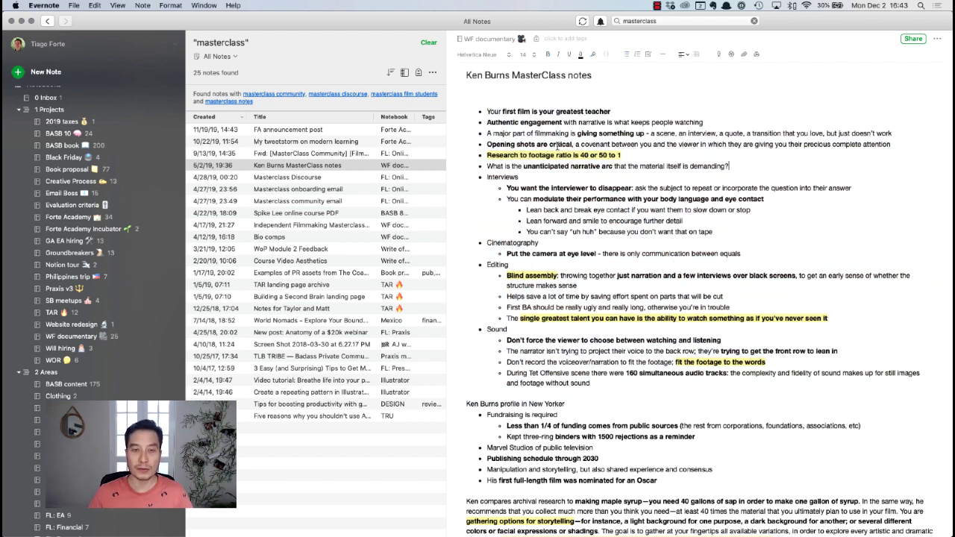